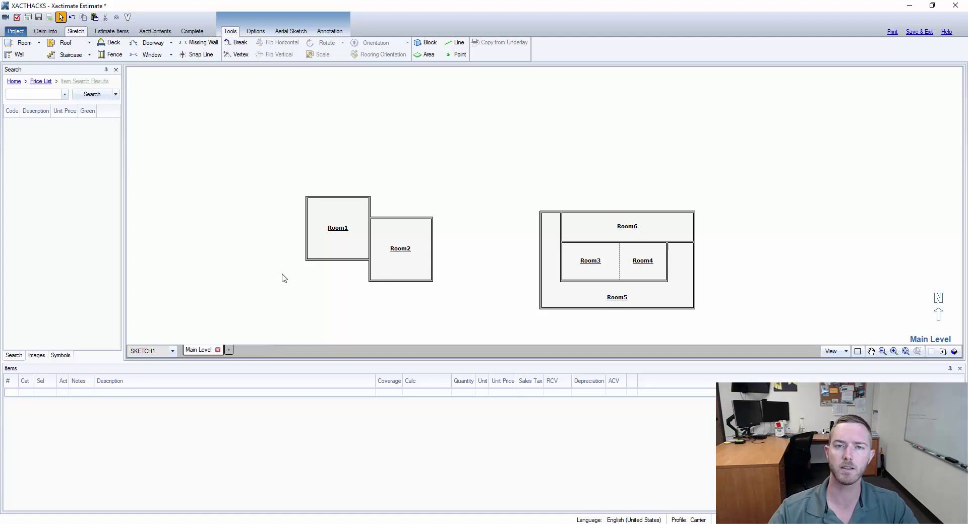
Remove the shared wall section between Room1 and Room2 so the two rooms are open to each other.
scroll(259, 212, "up", 4)
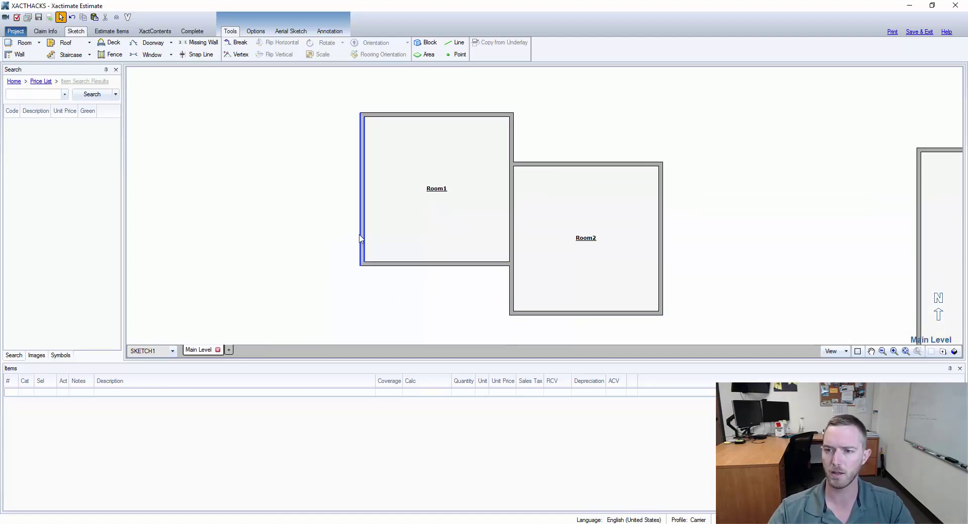
left_click(492, 233)
left_click(553, 236)
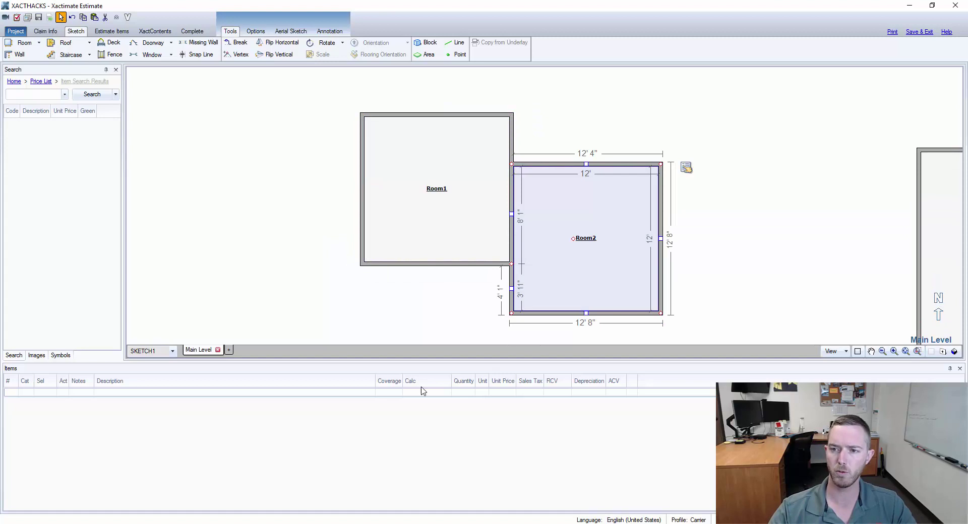
left_click(443, 225)
left_click(543, 218)
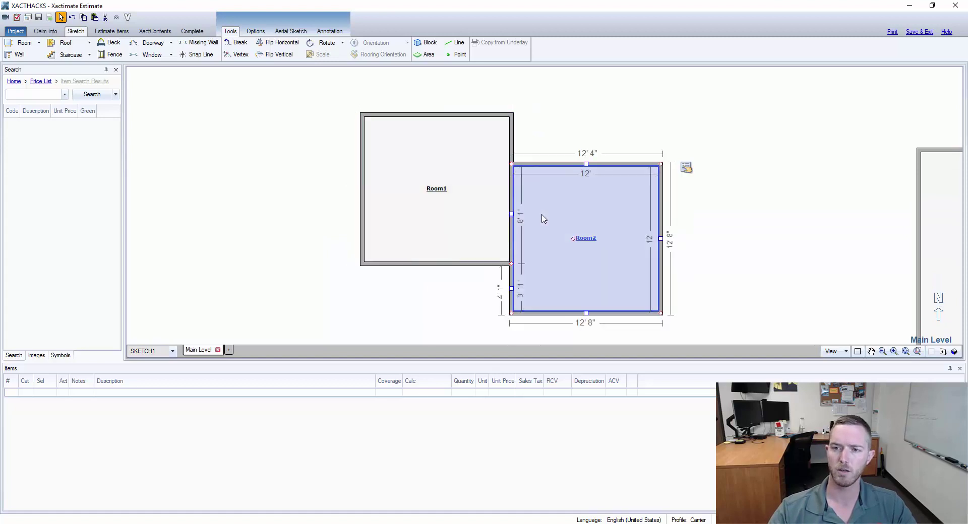
left_click(514, 195)
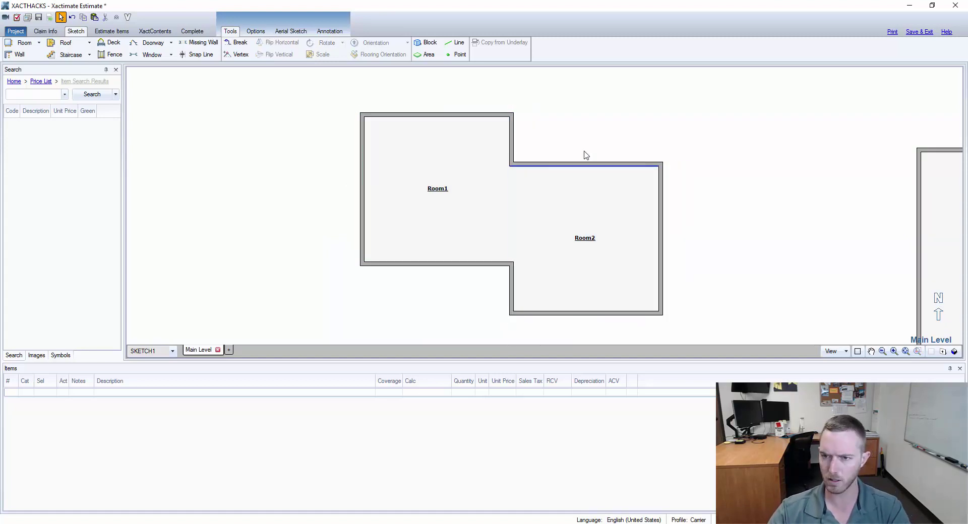
Select Room1 and Room2 together and make Room2 a subroom of Room1.
left_click(492, 255)
left_click(540, 249)
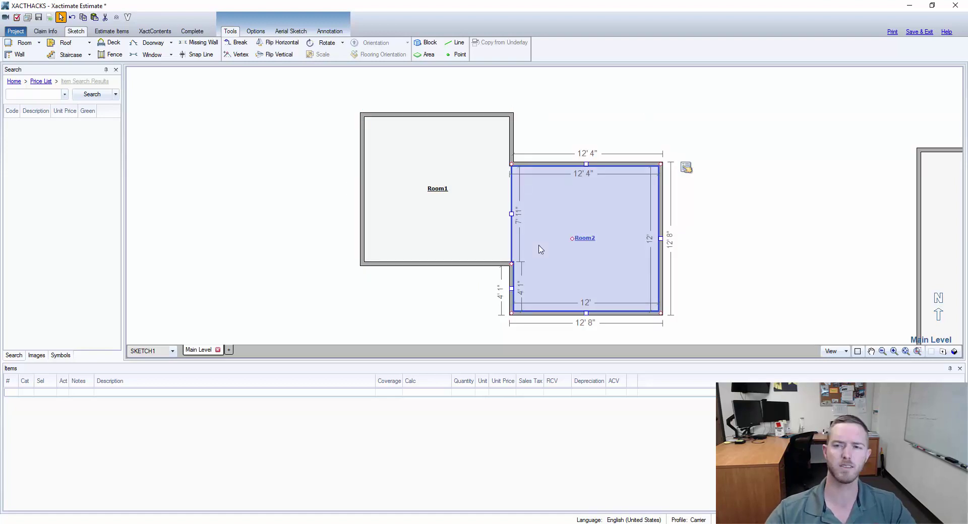
left_click(491, 213)
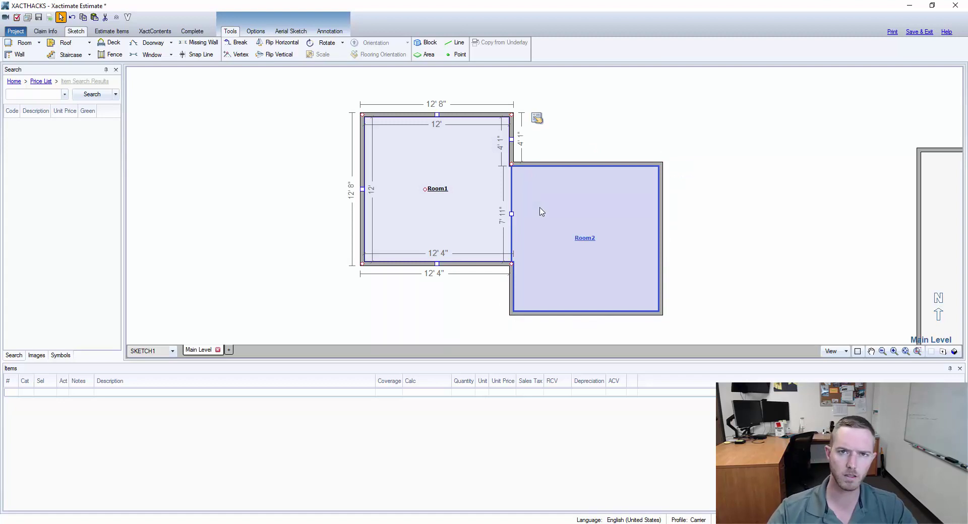
left_click(581, 277)
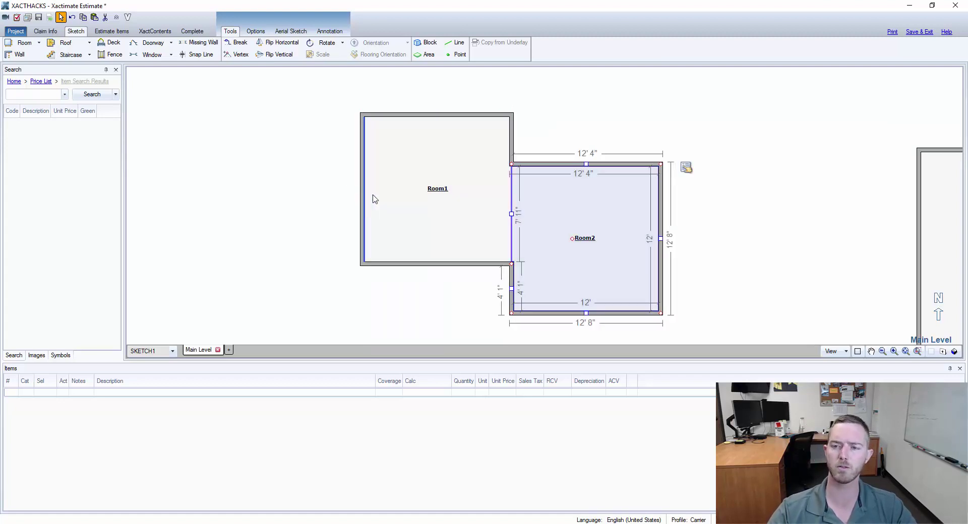
left_click(414, 193)
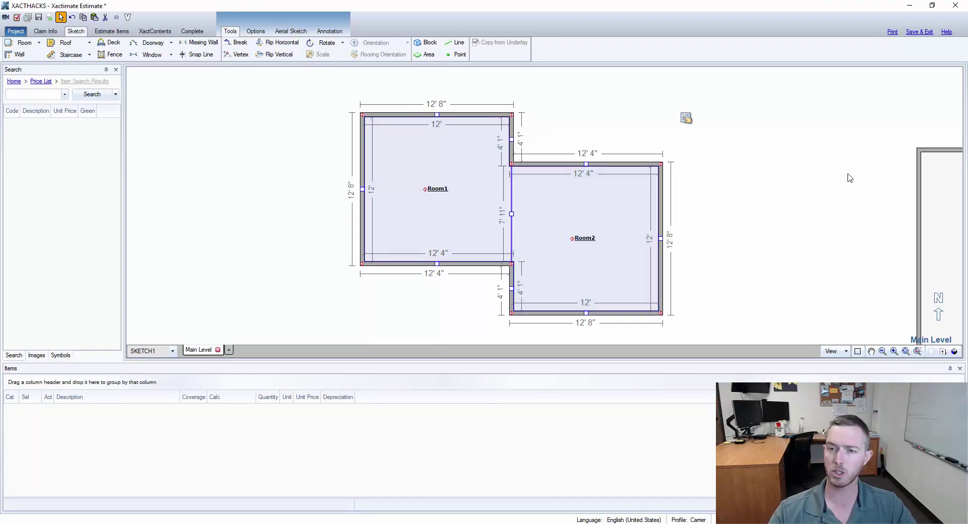
key("s")
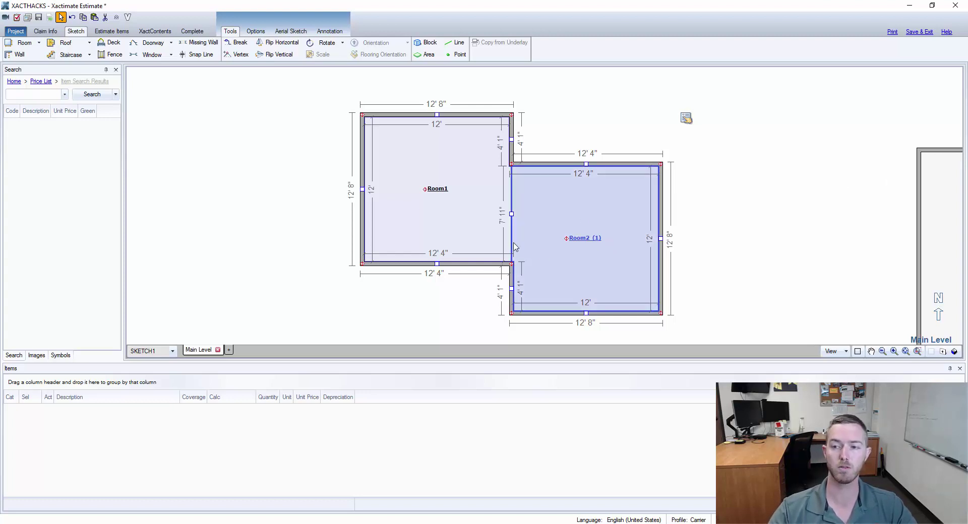
left_click(499, 214)
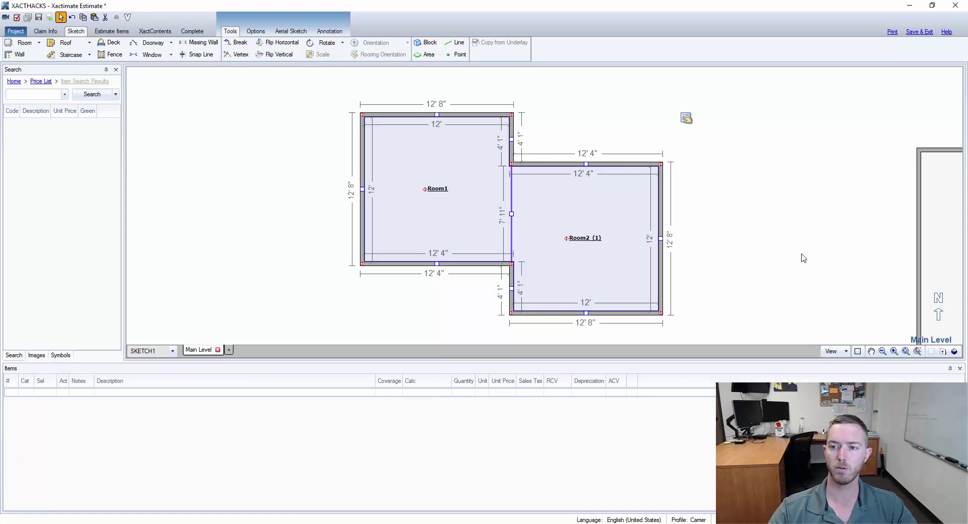
Put back the wall between Room1 and its subroom Room2 and open it up again.
left_click(598, 237)
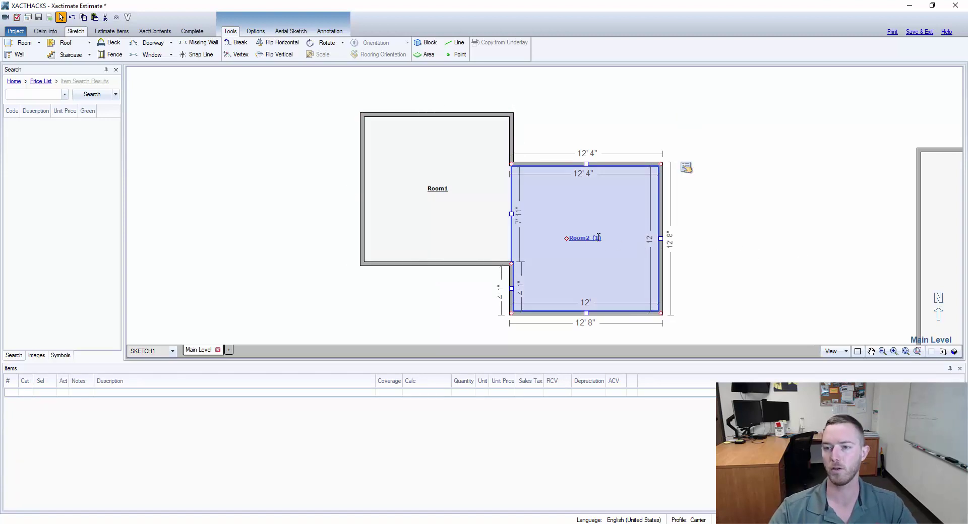
left_click(598, 238)
left_click(572, 254)
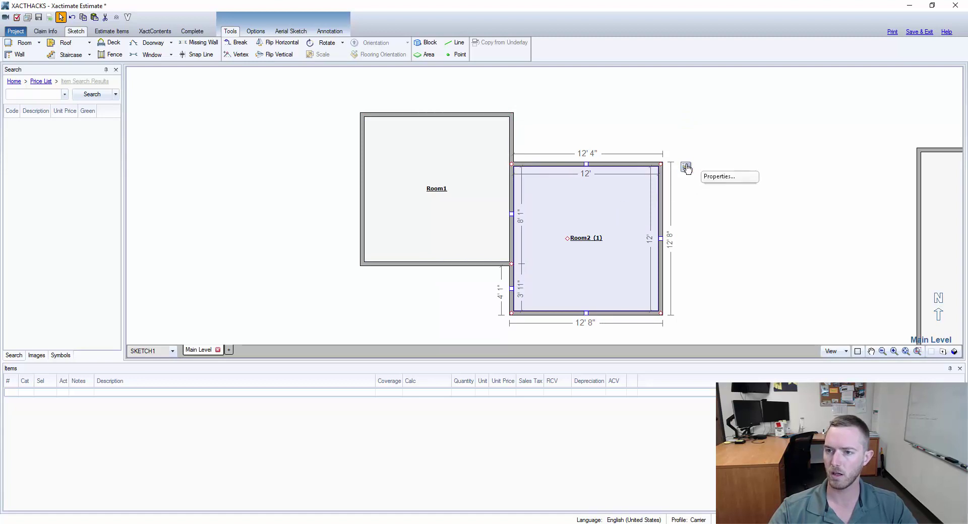
left_click(678, 180)
Hide the Room2 subroom's label by setting Show Label to No in its room properties.
left_click(577, 239)
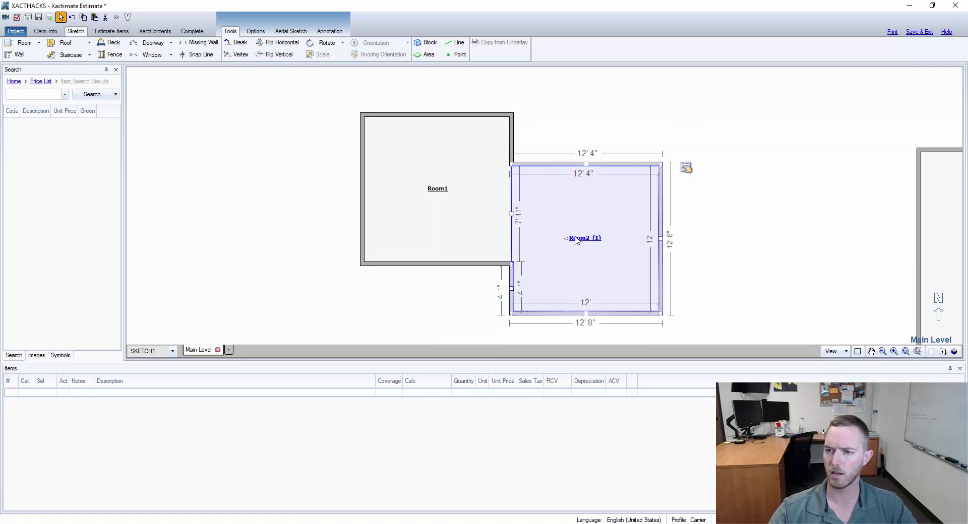
left_click(686, 167)
left_click(709, 185)
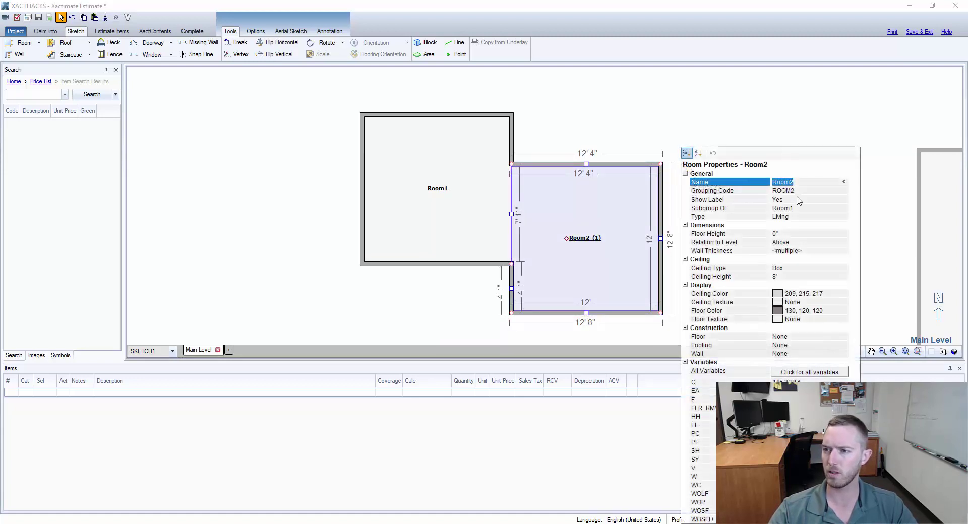
left_click(815, 200)
left_click(844, 200)
left_click(832, 213)
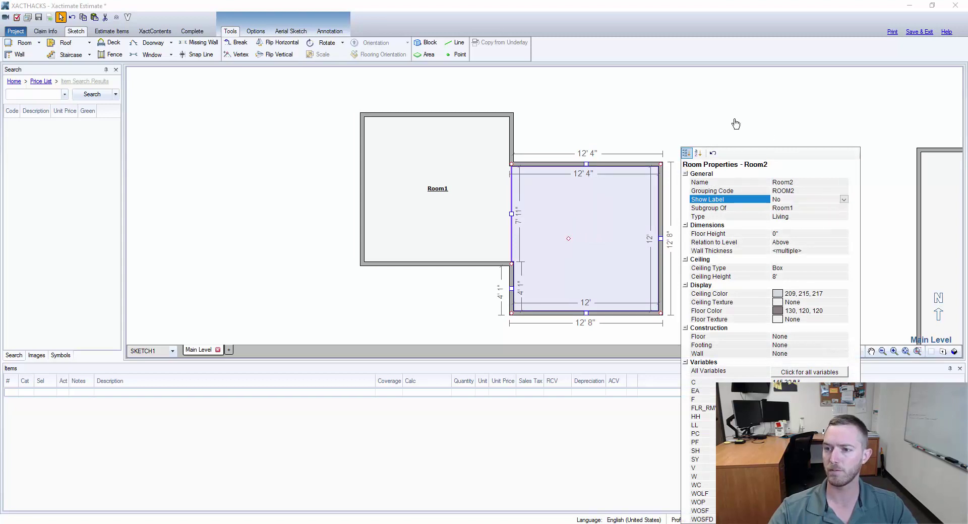
left_click(736, 123)
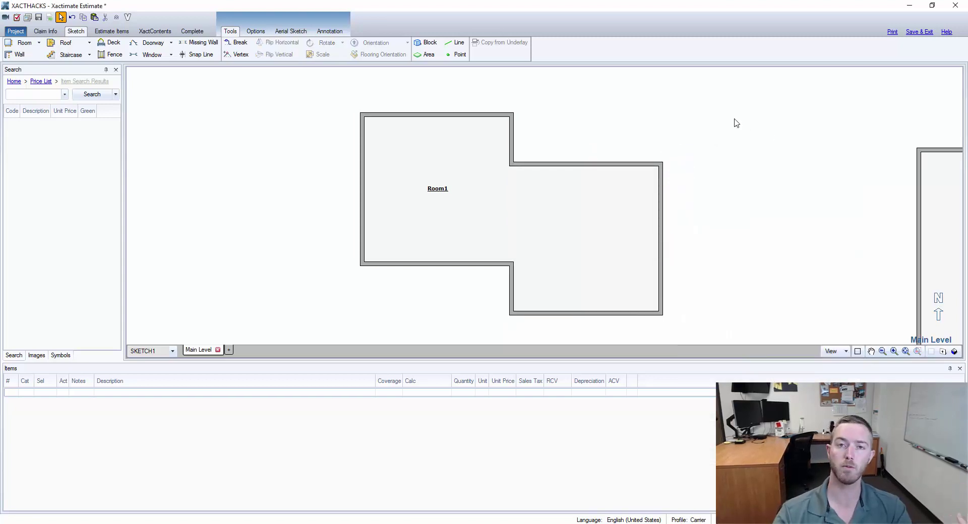
Undo the label, subroom and wall changes made to Room1 and Room2.
scroll(739, 212, "down", 1)
scroll(734, 207, "up", 1)
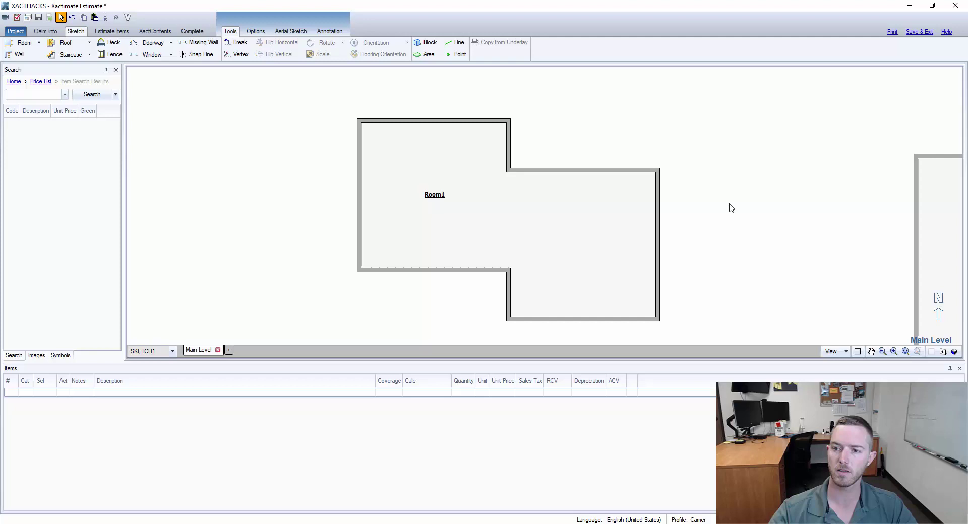
key("ctrl+z")
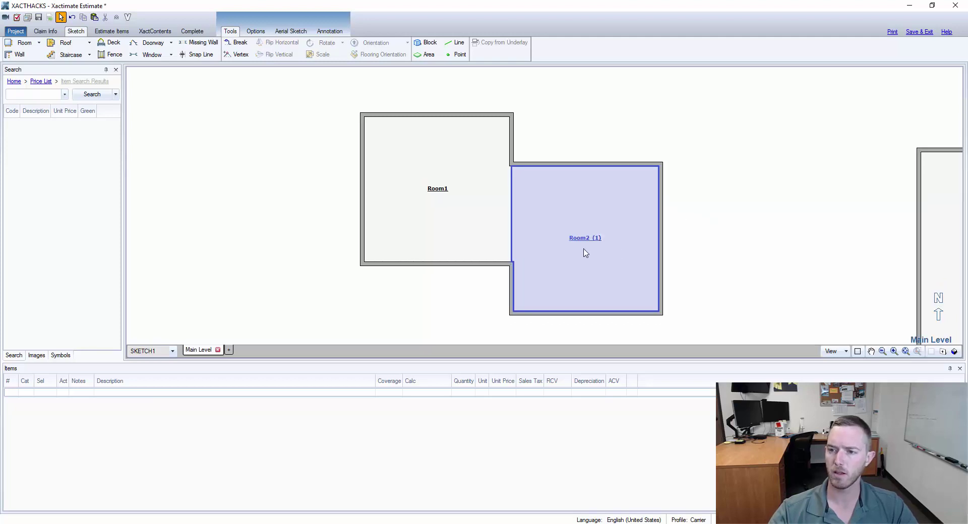
key("ctrl+z")
Remove the wall shared by Room1 and Room2 and make Room1 a subroom of Room2.
left_click(577, 231)
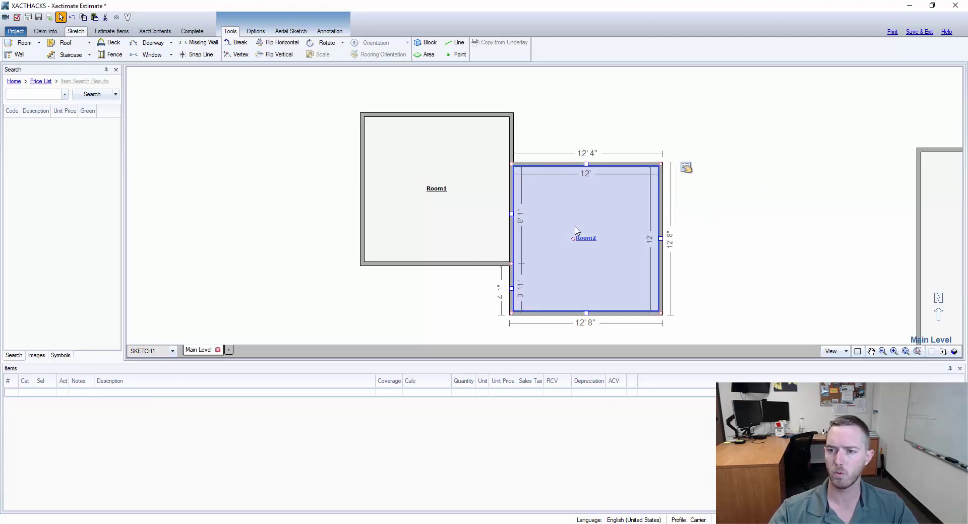
left_click(512, 233)
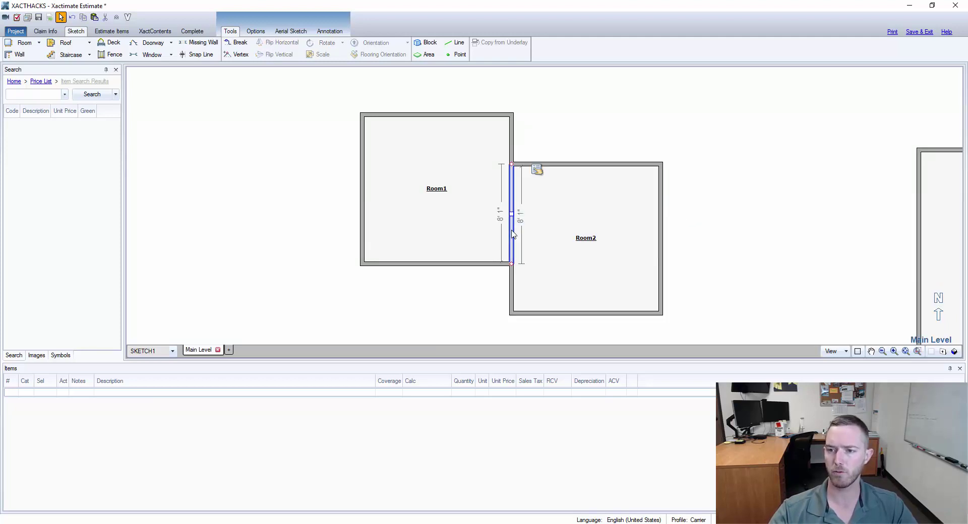
left_click(637, 221)
left_click(474, 234)
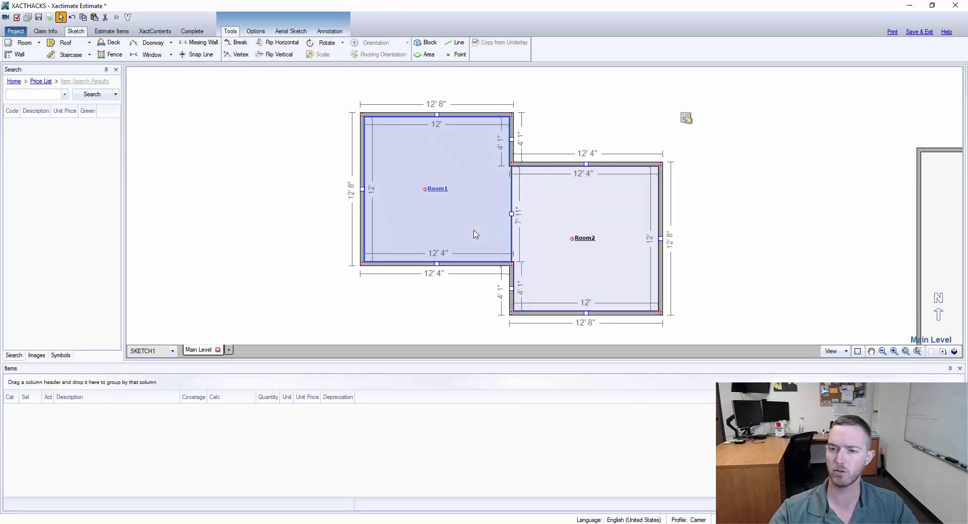
key("ctrl+v")
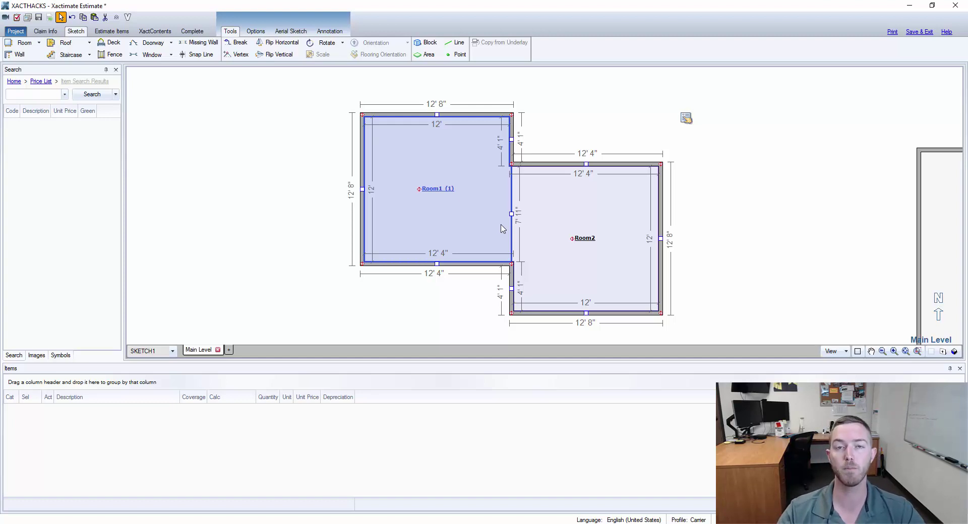
left_click(531, 187, "ctrl")
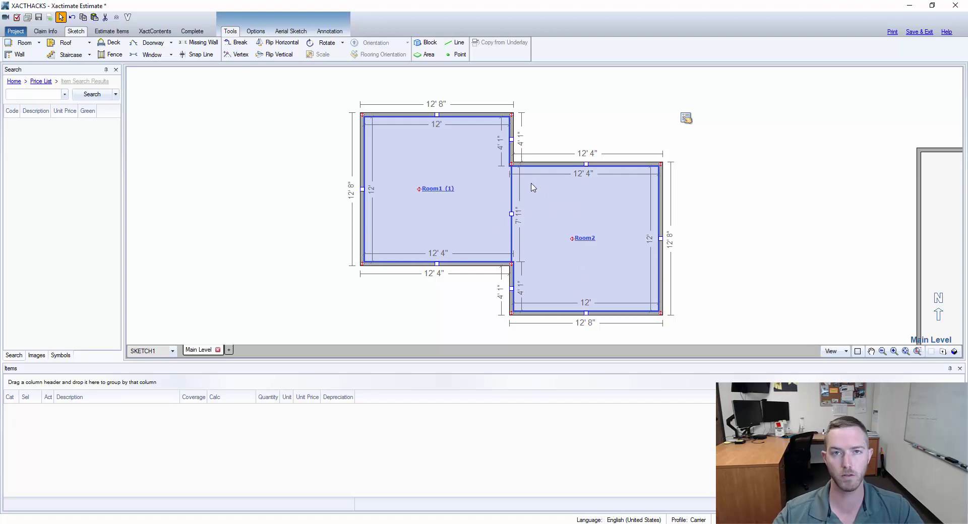
scroll(532, 188, "up", 1)
scroll(879, 246, "down", 3)
left_click(778, 267)
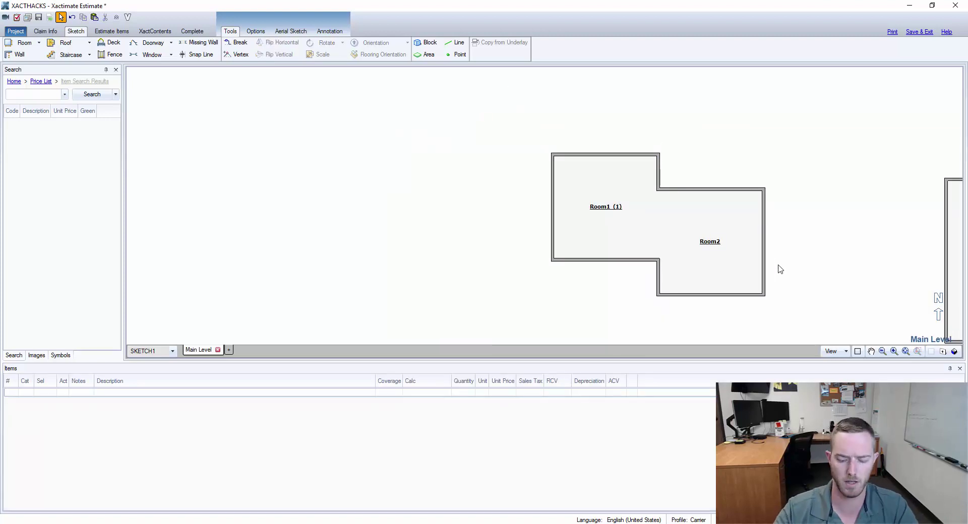
Examine the layout of Room3, Room4, Room5 and Room6 in 3D from several angles, ending in the plan view.
key("Right")
key("Right")
key("Right")
key("Right")
key("Right")
key("Right")
key("Right")
key("Right")
key("Right")
key("Right")
key("Right")
key("Right")
key("Right")
key("Right")
key("Right")
key("Right")
key("Right")
key("Right")
key("Right")
key("Right")
key("Down")
key("Right")
key("Right")
key("Right")
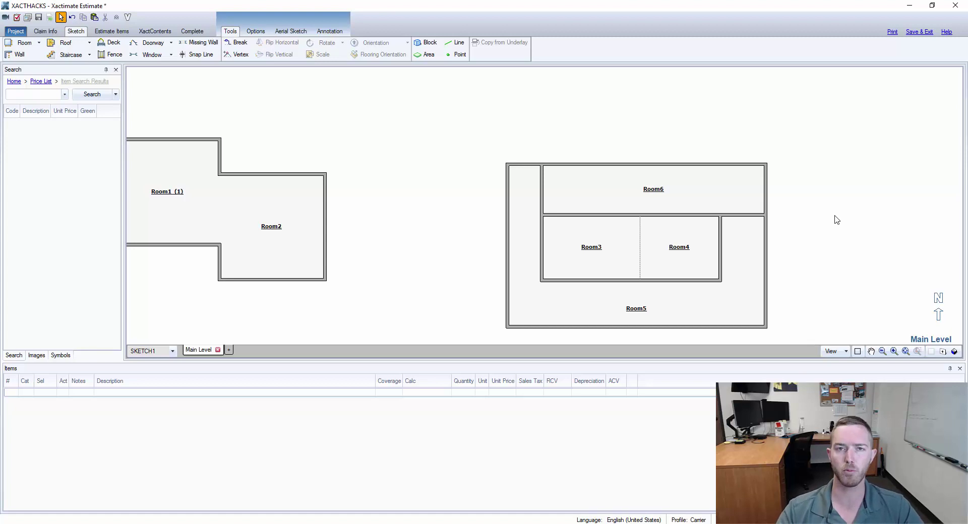
key("3")
left_click_drag(839, 238, 820, 85)
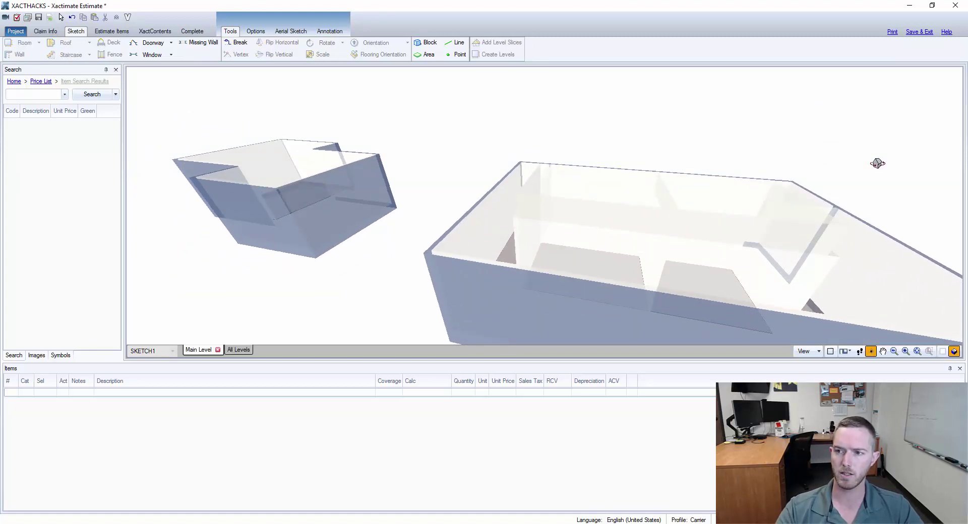
mouse_move(877, 164)
left_mouse_down()
mouse_move(850, 122)
mouse_move(877, 166)
mouse_move(851, 194)
left_mouse_up()
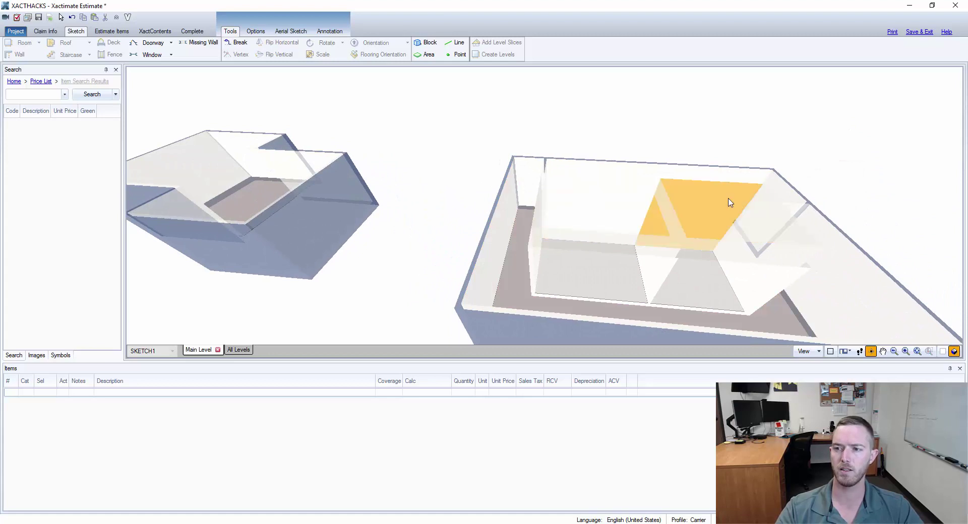
key("3")
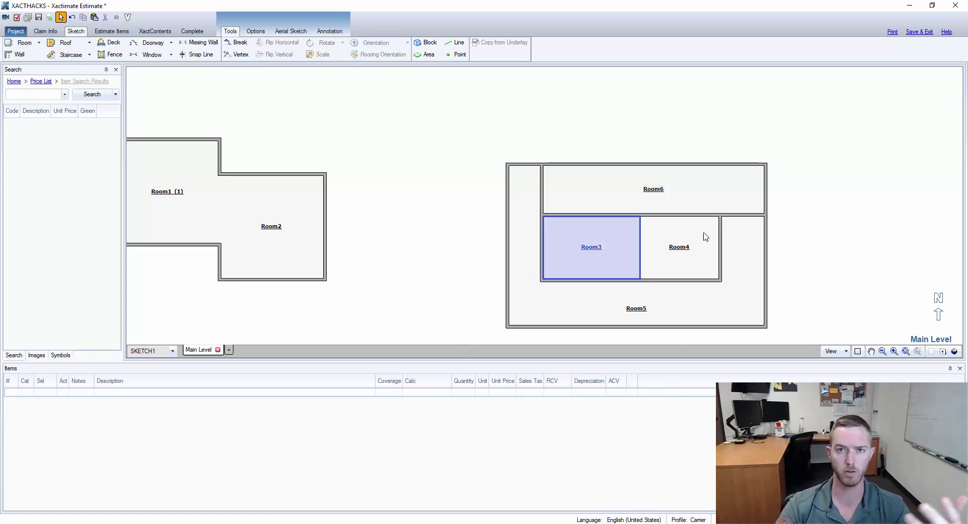
key("ctrl+d")
mouse_move(838, 254)
left_mouse_down()
mouse_move(772, 88)
mouse_move(804, 95)
left_mouse_up()
key("F3")
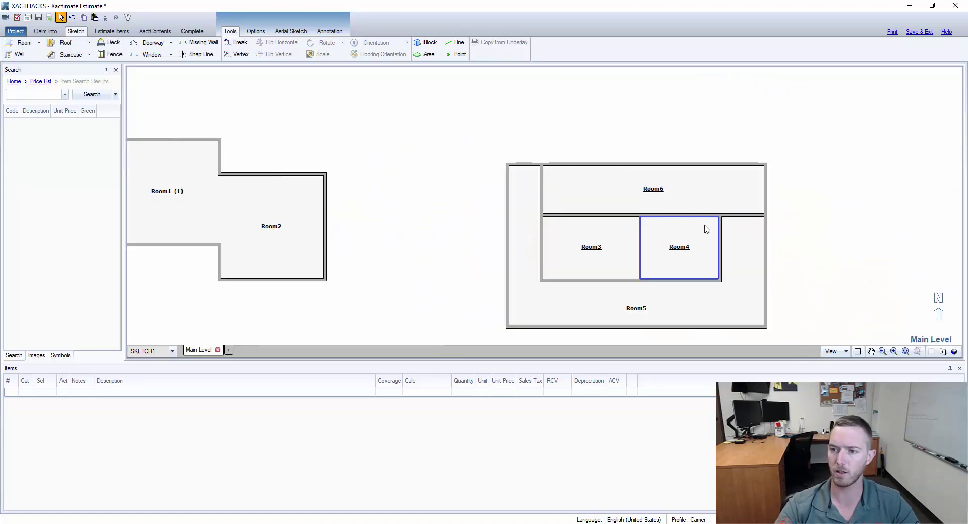
Select Room5 together with Room6, Room3 and Room4 and make those three rooms subrooms of Room5.
left_click(673, 309)
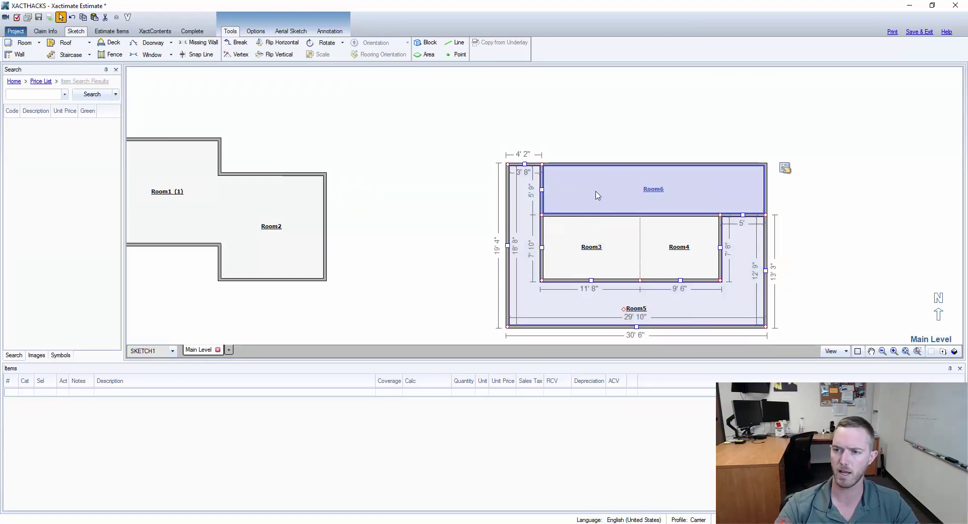
left_click(670, 246)
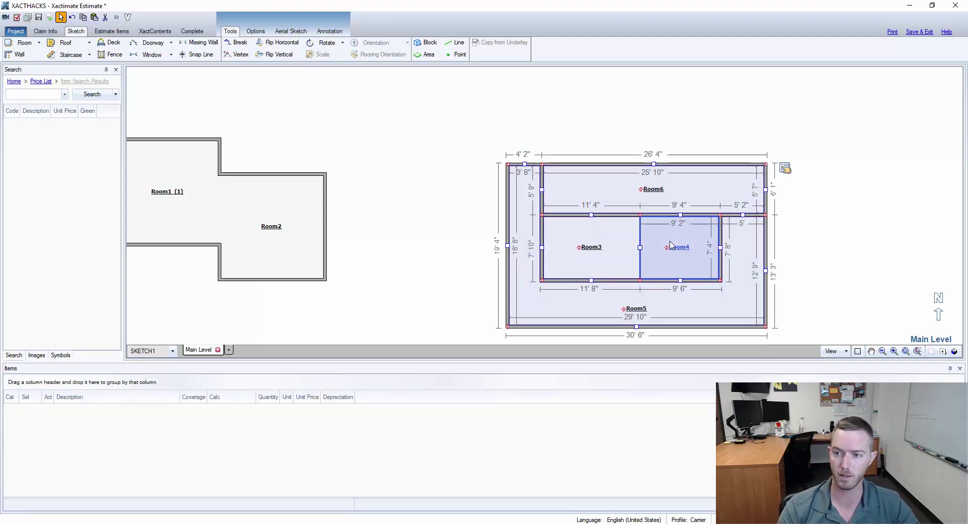
left_click(671, 246)
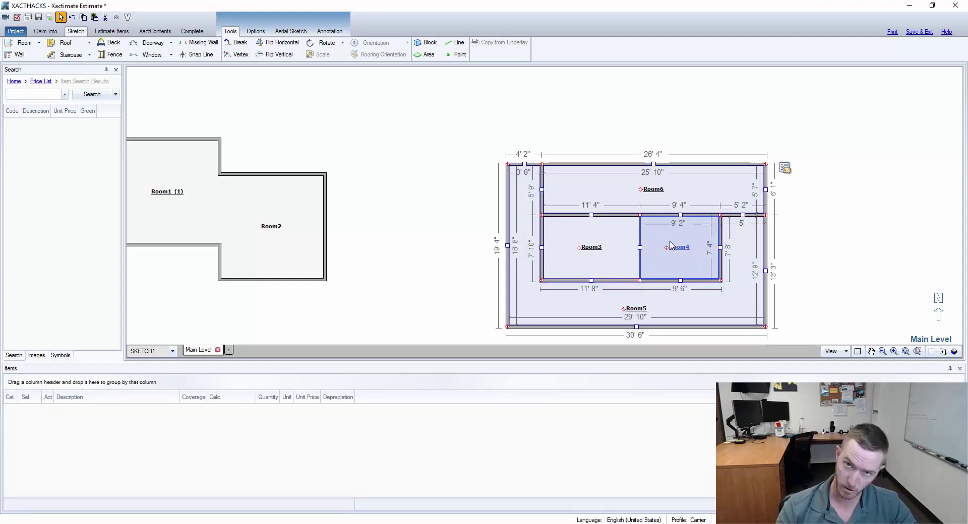
key("ctrl+g")
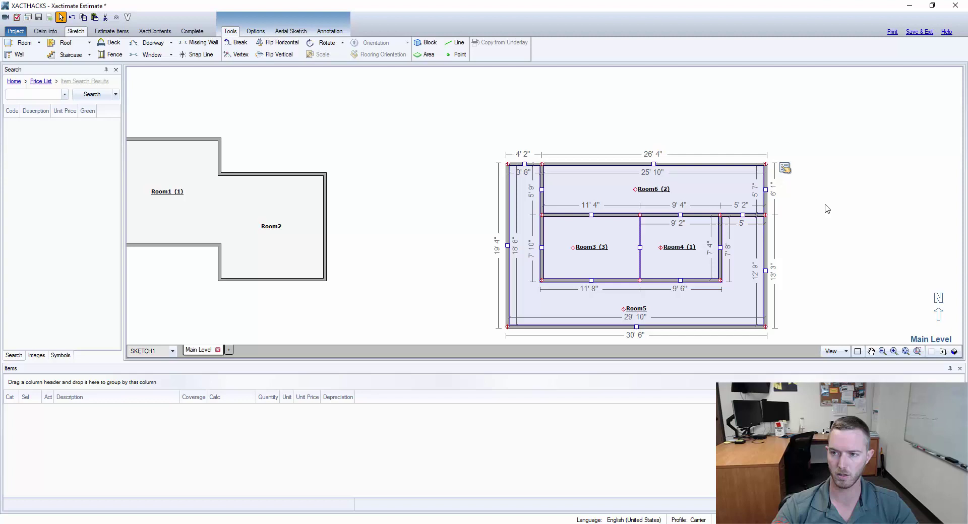
left_click(823, 222)
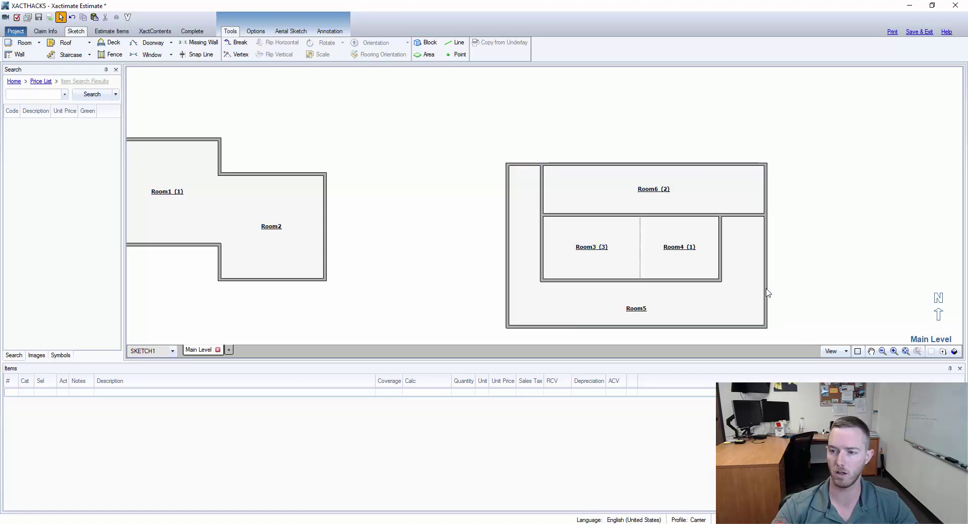
mouse_move(822, 290)
left_mouse_down()
mouse_move(832, 216)
mouse_move(797, 117)
mouse_move(836, 207)
left_mouse_up()
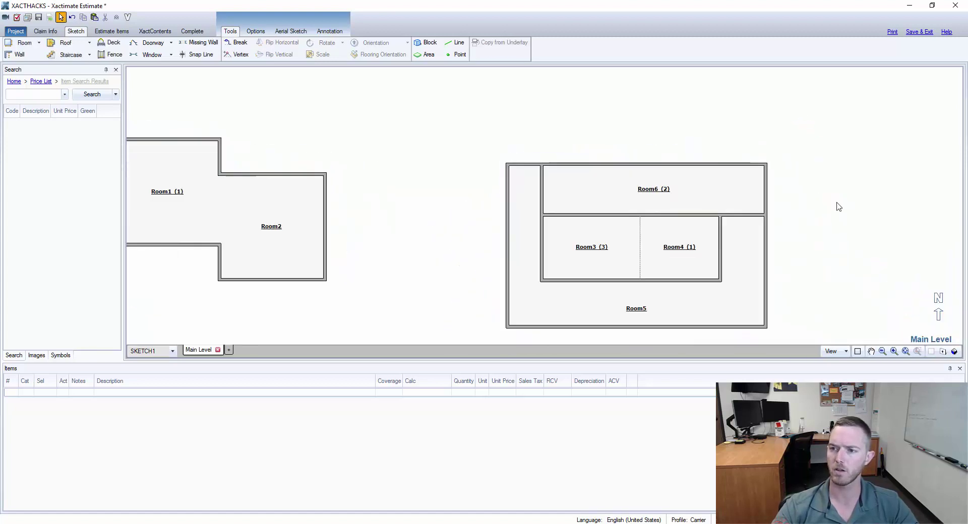
Delete Room4's south and east walls and the wall it shares with Room6.
left_click(698, 281)
key("Delete")
left_click(721, 261)
key("Delete")
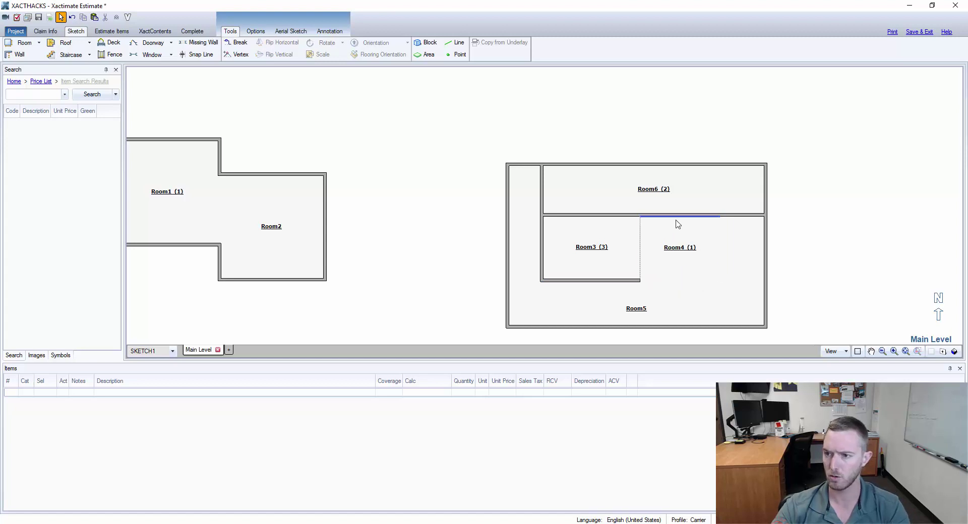
left_click(679, 216)
key("Delete")
Delete the remaining walls around Room3, Room6's west wall and the short wall stub east of Room4.
left_click(605, 281)
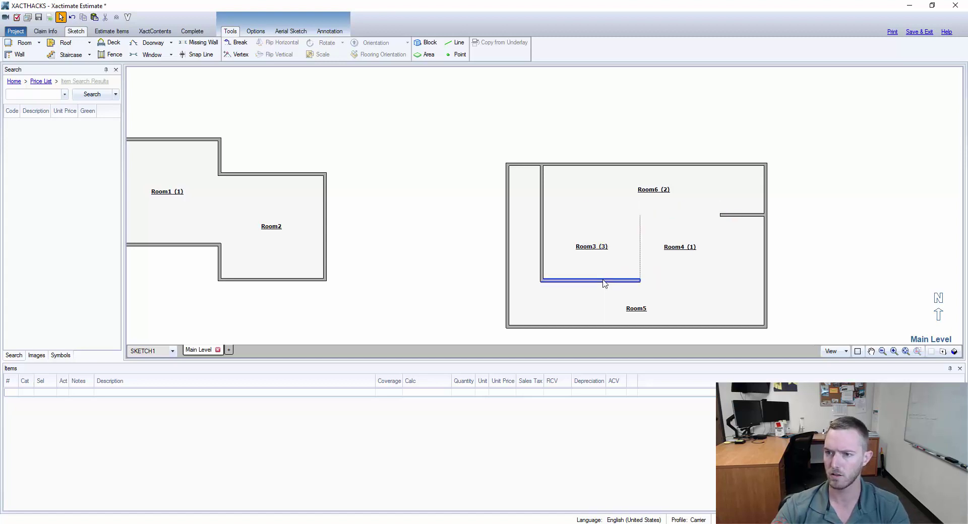
key("Delete")
left_click(542, 242)
key("Delete")
left_click(543, 207)
key("Delete")
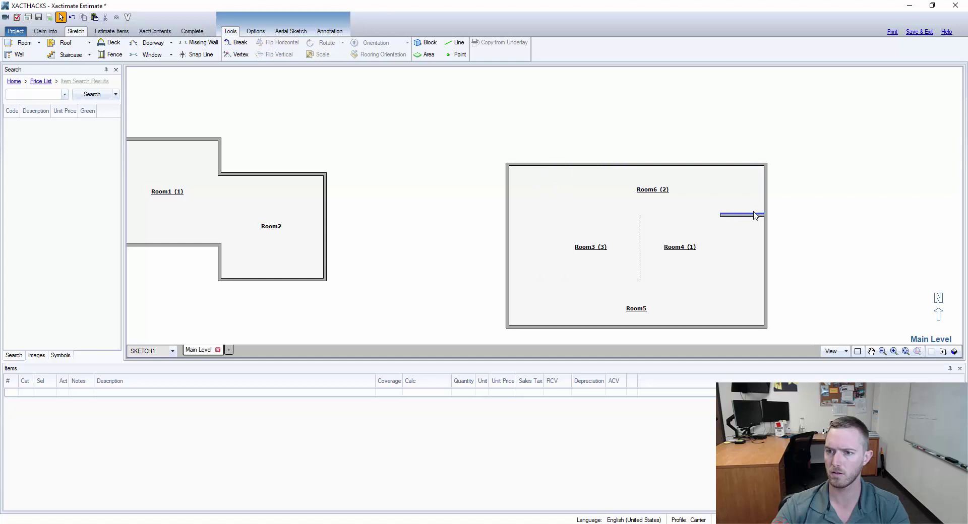
left_click(757, 215)
key("Delete")
Check the opened-up rooms in 3D, and undo the wall deletions around Room3, Room6 and the east stub.
key("3")
mouse_move(826, 233)
left_mouse_down()
mouse_move(839, 108)
mouse_move(780, 78)
left_mouse_up()
left_click(644, 199)
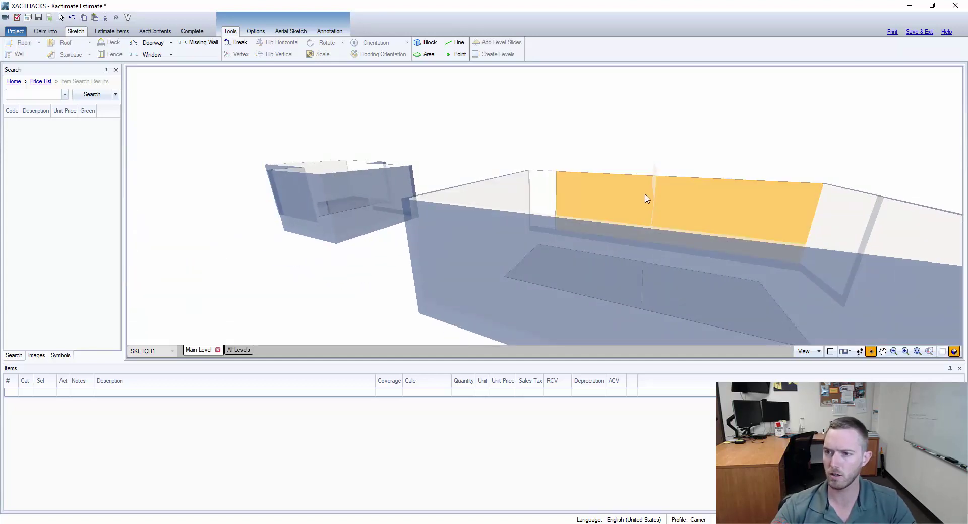
key("ctrl+2")
key("ctrl+z")
key("ctrl+z")
key("ctrl+z")
key("ctrl+z")
key("ctrl+z")
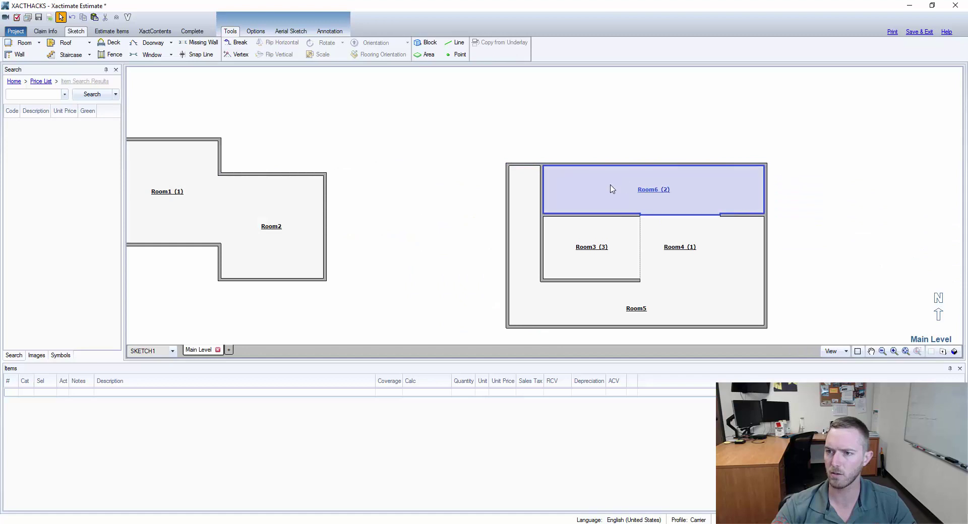
Delete Room6's west wall and check the properties of the missing wall between Room3 and Room4.
left_click(543, 199)
key("Delete")
left_click(542, 238)
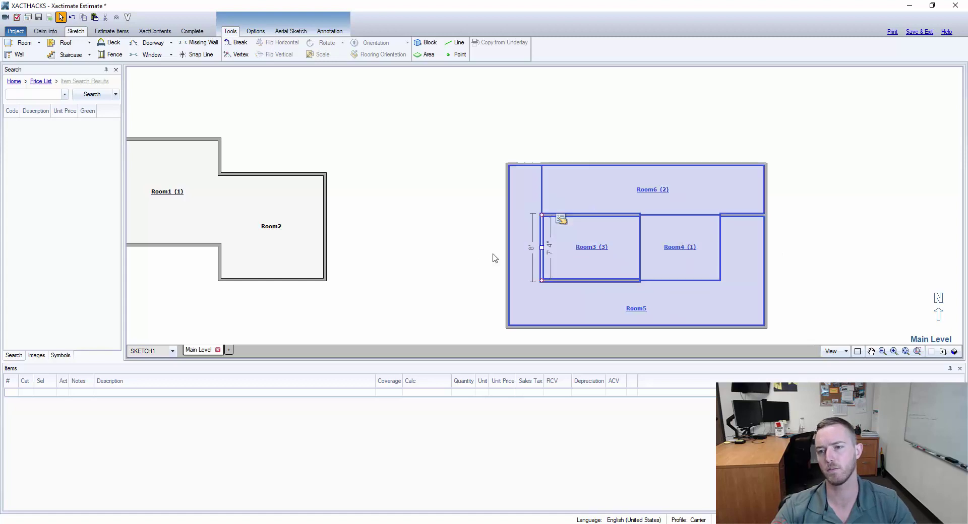
left_click(469, 249)
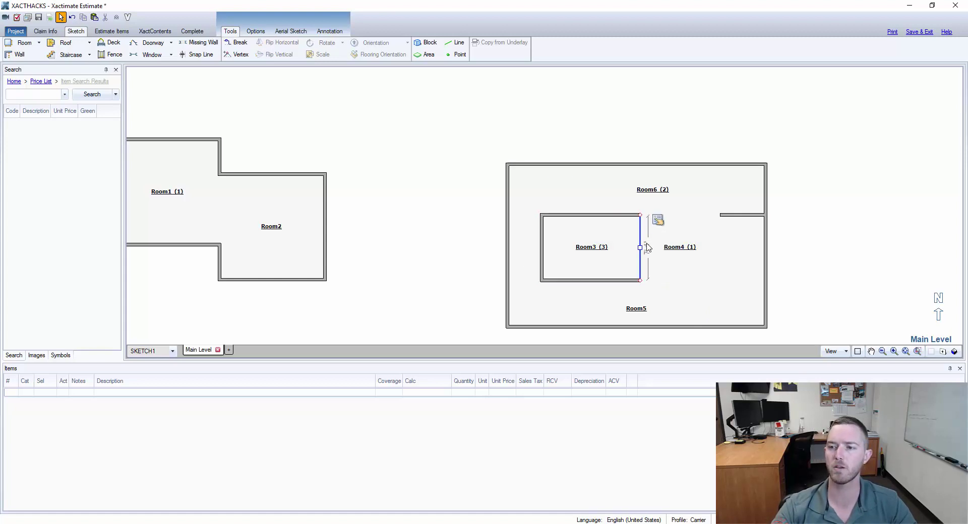
left_click(658, 222)
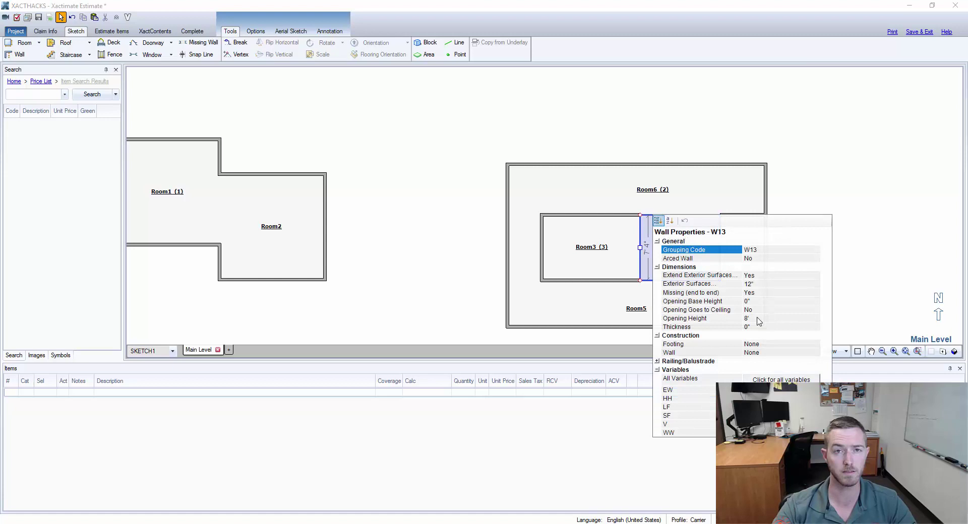
left_click(445, 279)
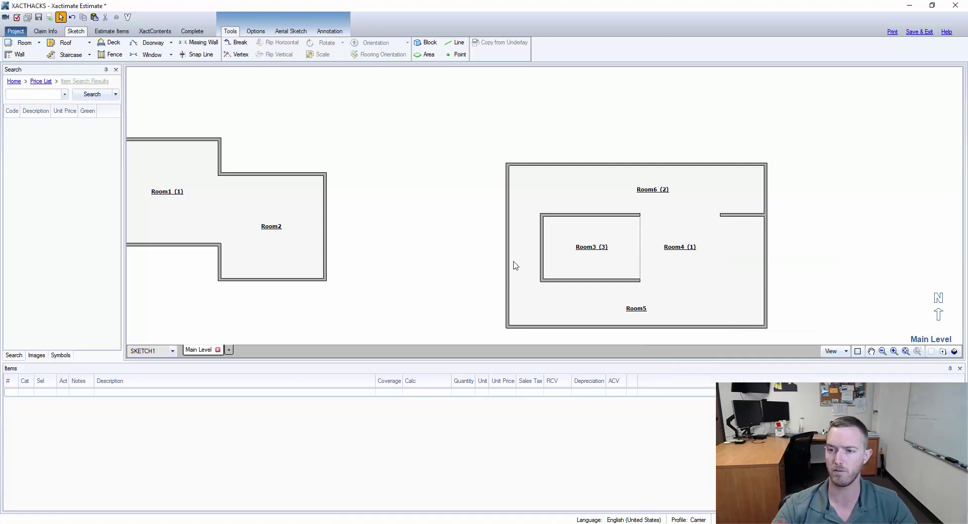
Set Missing (end to end) to Yes for Room3's west wall.
left_click(543, 252)
mouse_move(559, 222)
left_click(584, 233)
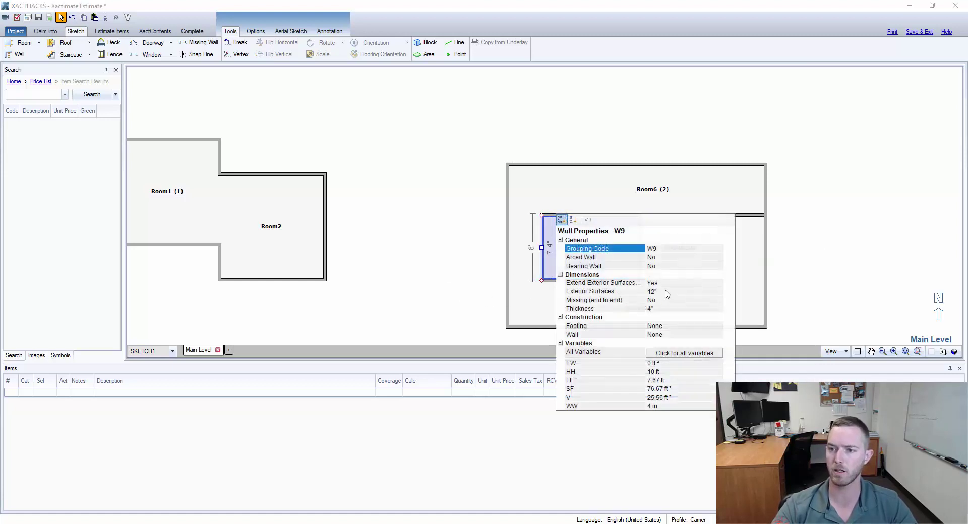
left_click(658, 301)
left_click(719, 301)
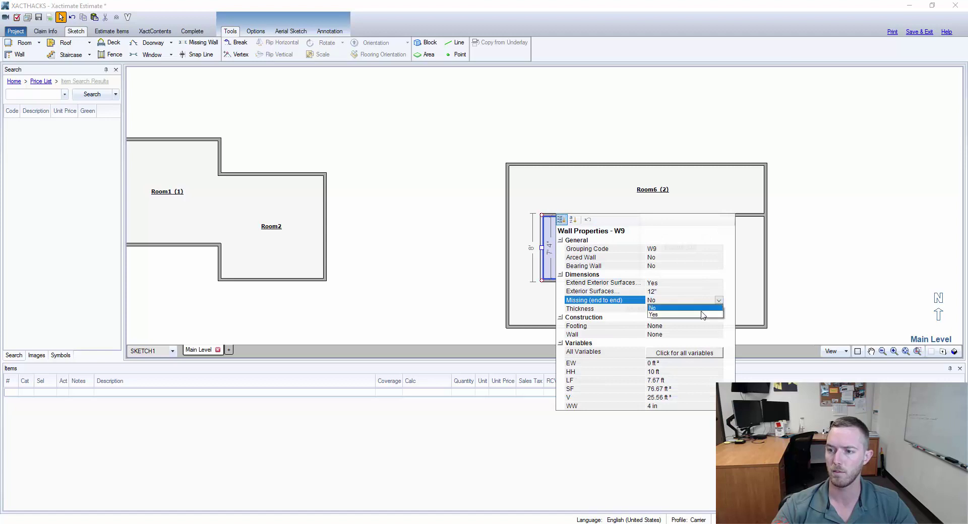
left_click(703, 310)
Set Opening Goes to Ceiling to No for Room3's west wall, adjust its opening height, and check it in 3D.
left_click(691, 305)
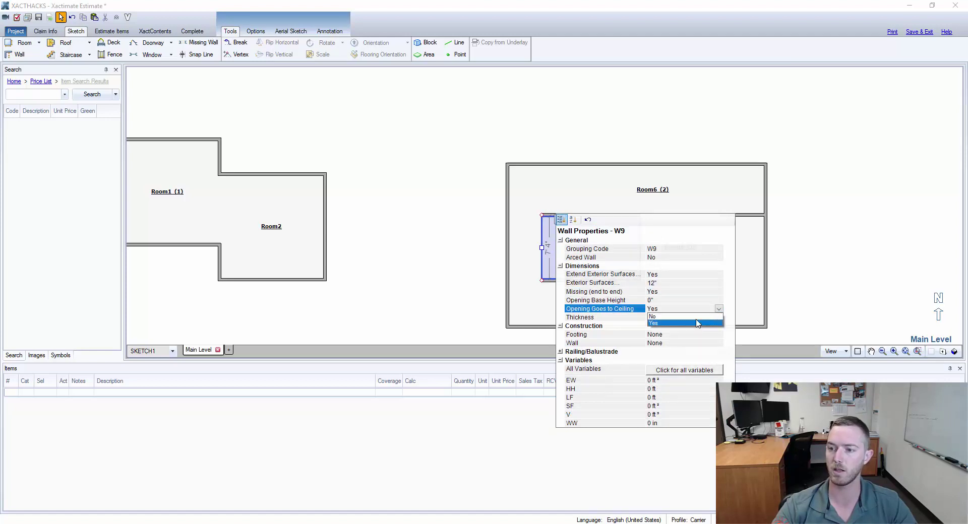
left_click(696, 317)
left_click(673, 317)
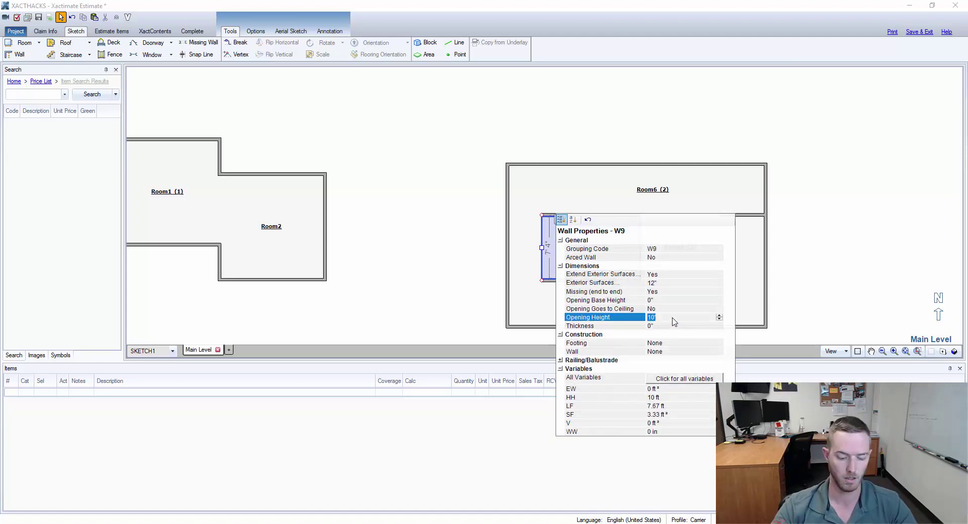
left_click(832, 252)
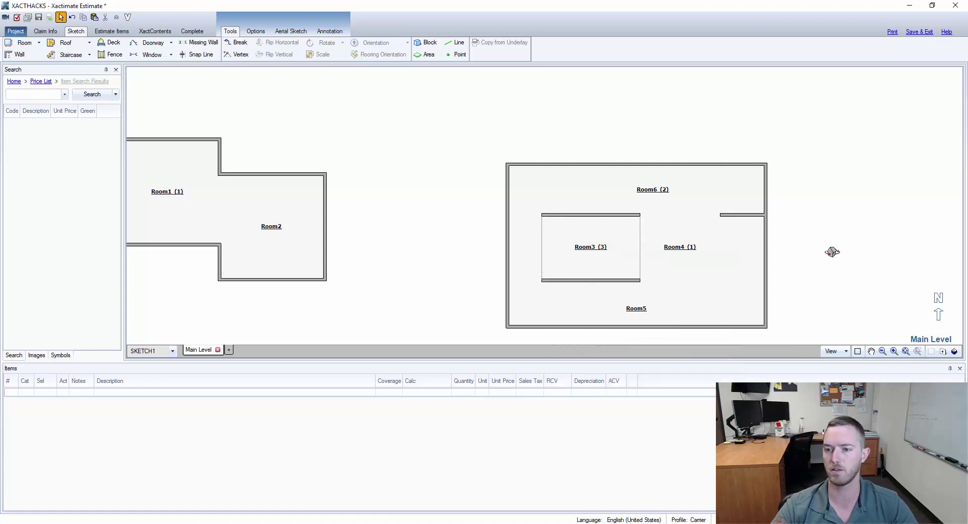
left_click_drag(832, 252, 905, 97)
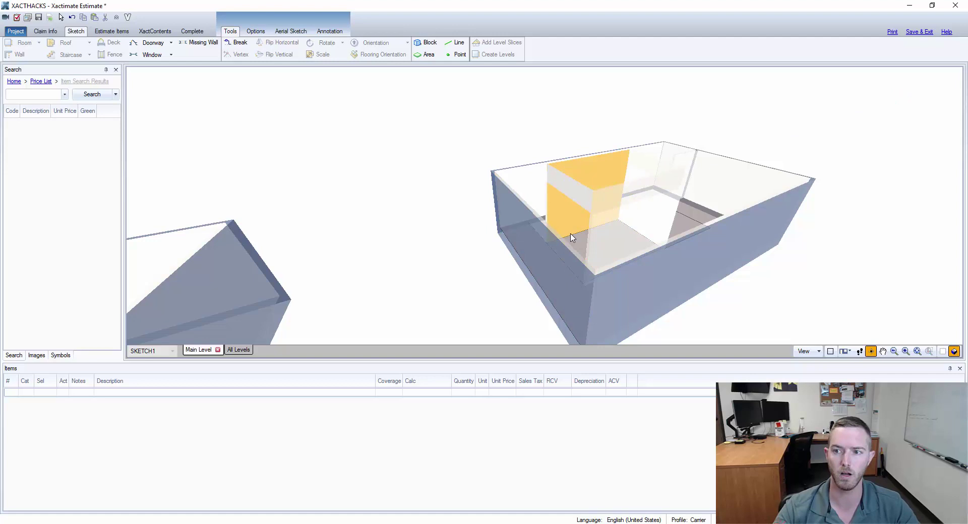
key("F3")
Set Missing (end to end) to Yes for Room3's south wall.
left_click(589, 281)
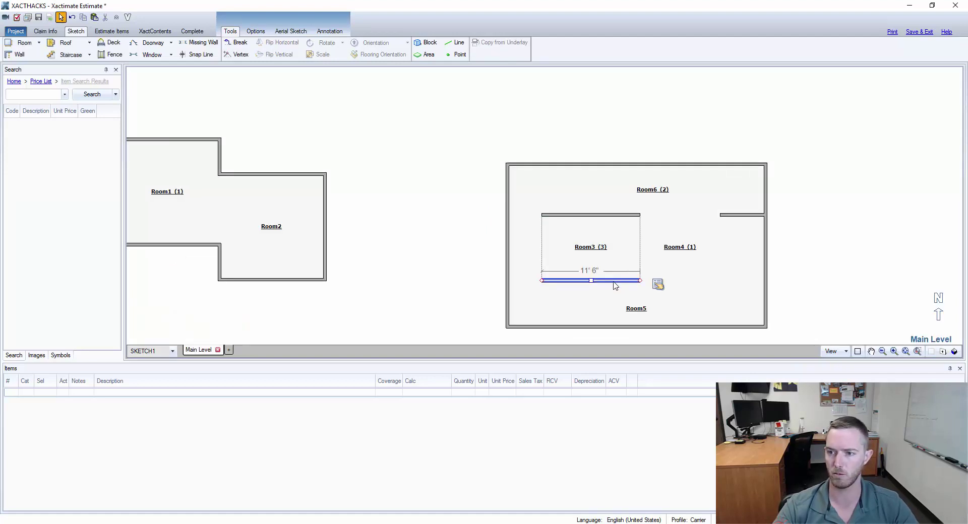
left_click(658, 285)
left_click(698, 296)
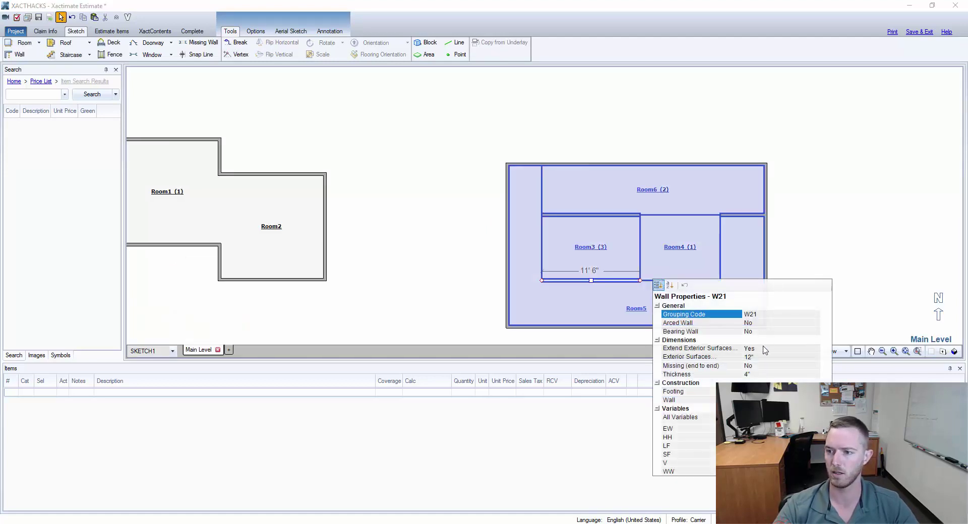
left_click(766, 365)
left_click(815, 366)
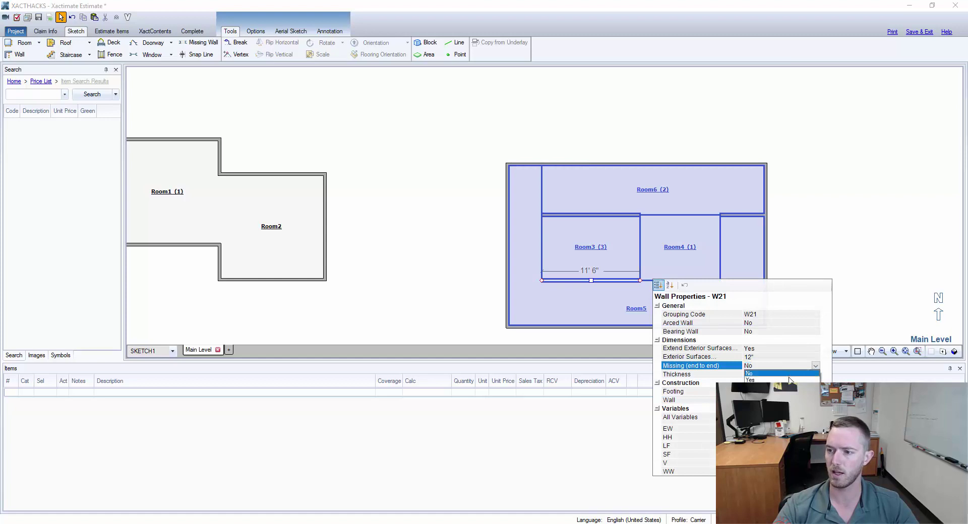
left_click(790, 381)
Set Opening Goes to Ceiling to No and the opening height to 8' for Room3's south wall, and check it in 3D.
left_click(777, 374)
left_click(816, 374)
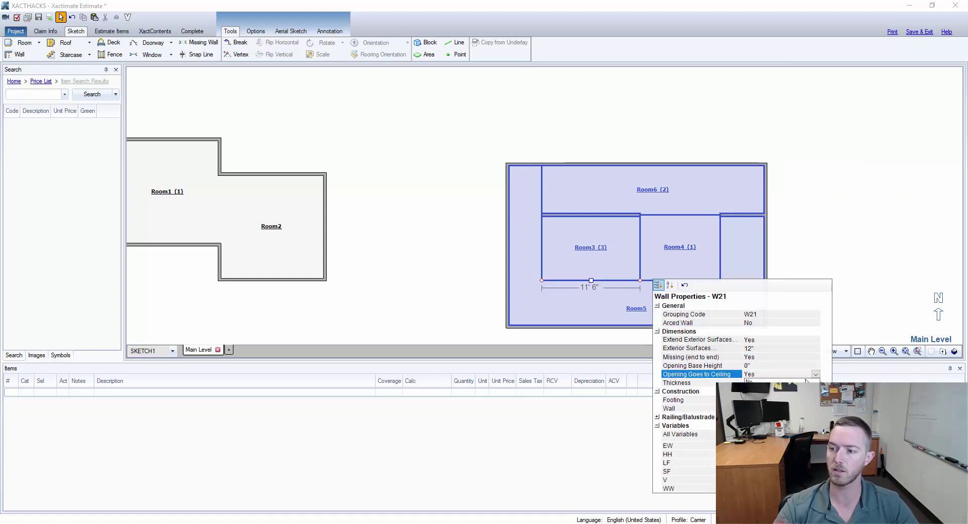
left_click(765, 382)
left_click(765, 382)
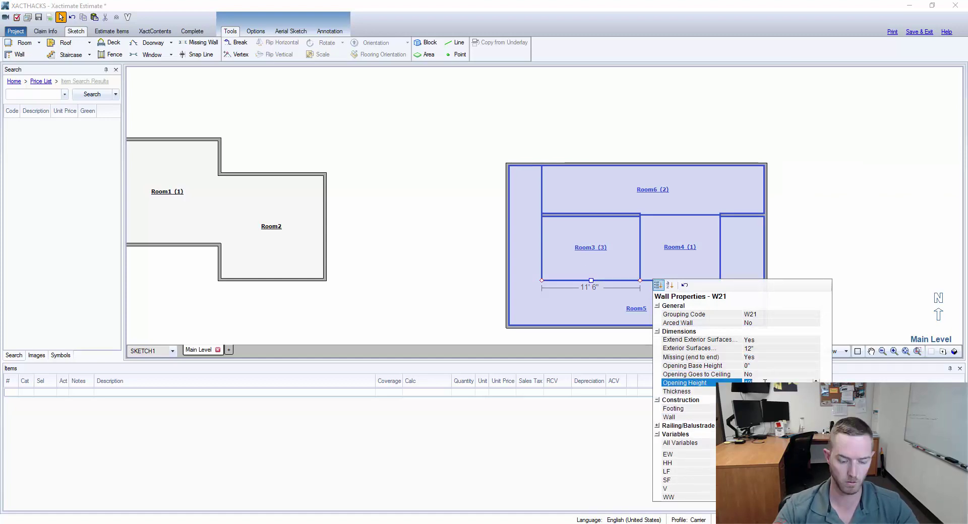
type("8")
left_click(858, 240)
key("3")
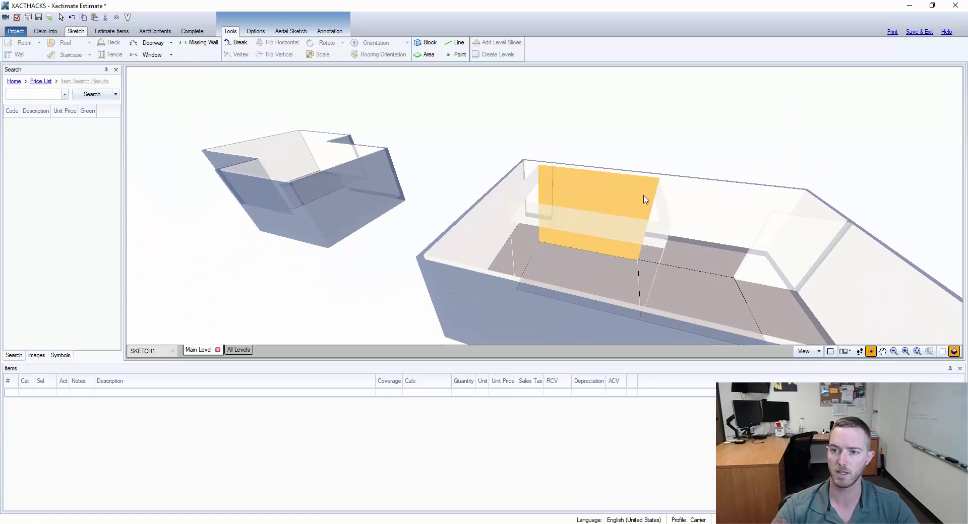
key("3")
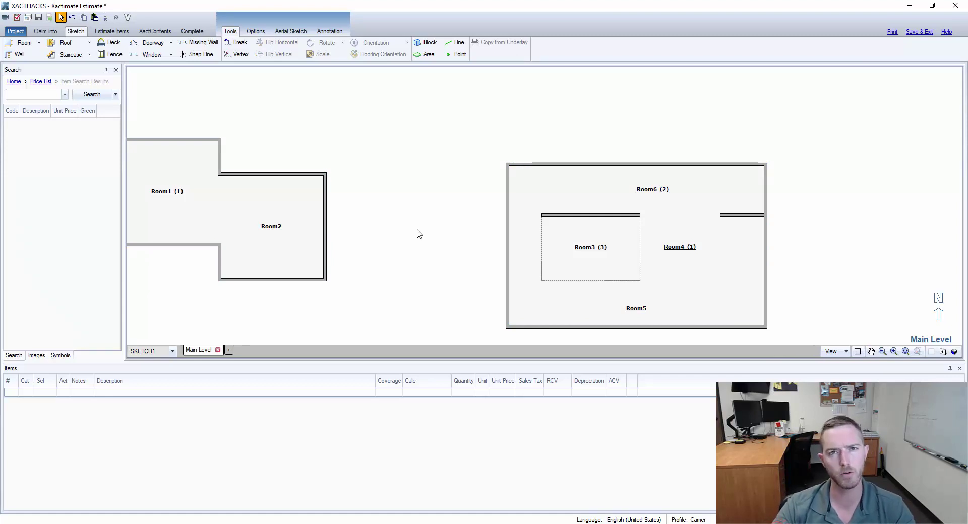
Search the price list for pntp and place the one-coat wall and ceiling paint item on the Room5 group.
left_click(51, 96)
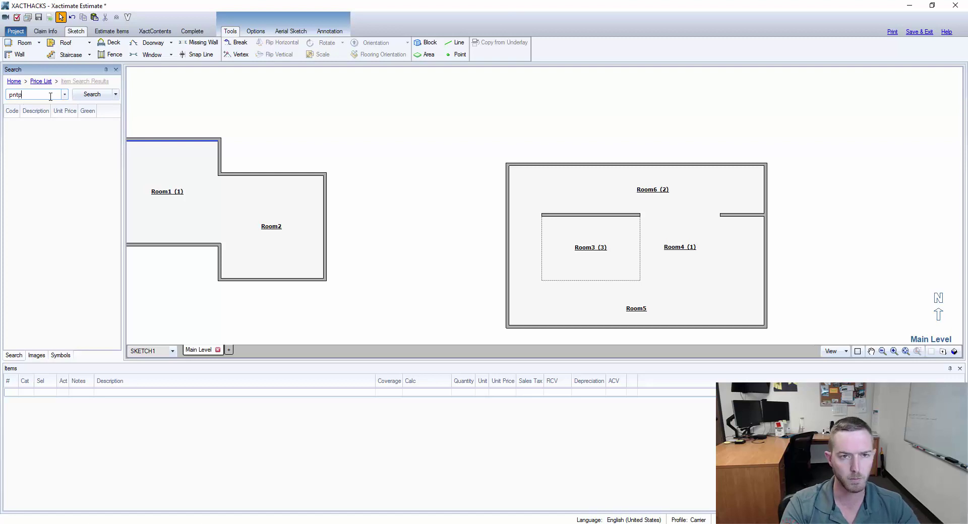
left_click(43, 106)
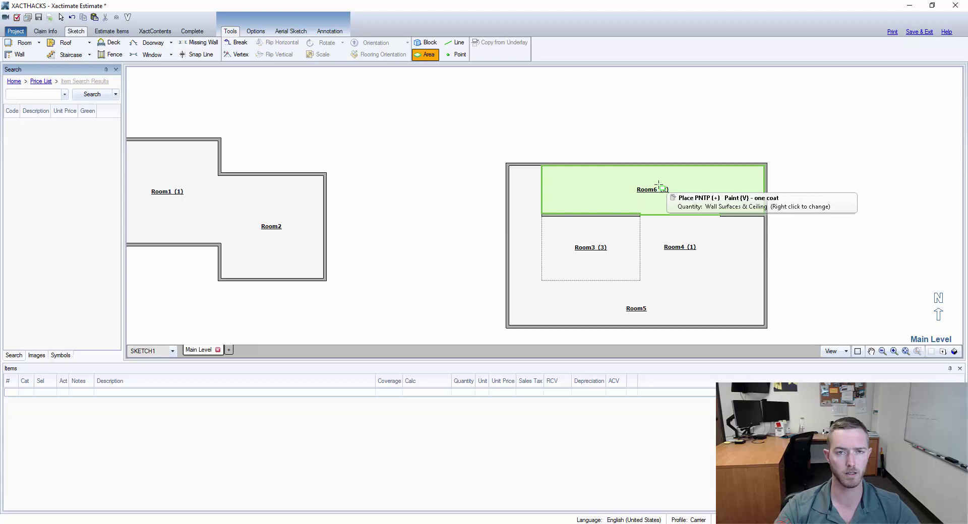
left_click(635, 295)
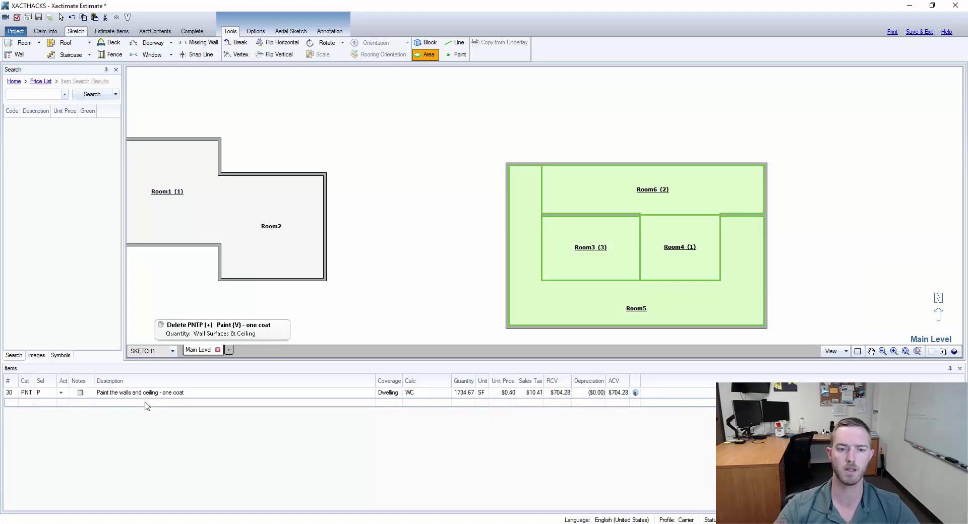